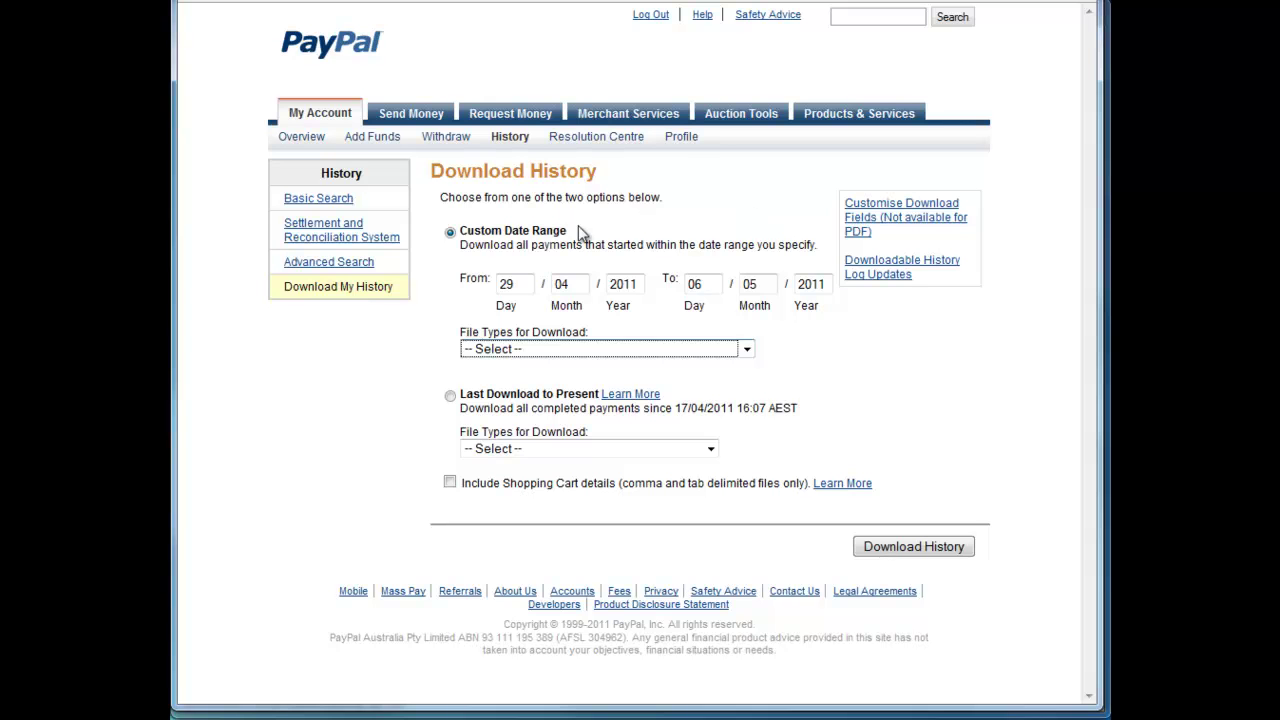
- Show the file format choices for the PayPal history download covering 29/04/2011 to 06/05/2011
{"action": "left_click", "coordinate": [746, 349]}
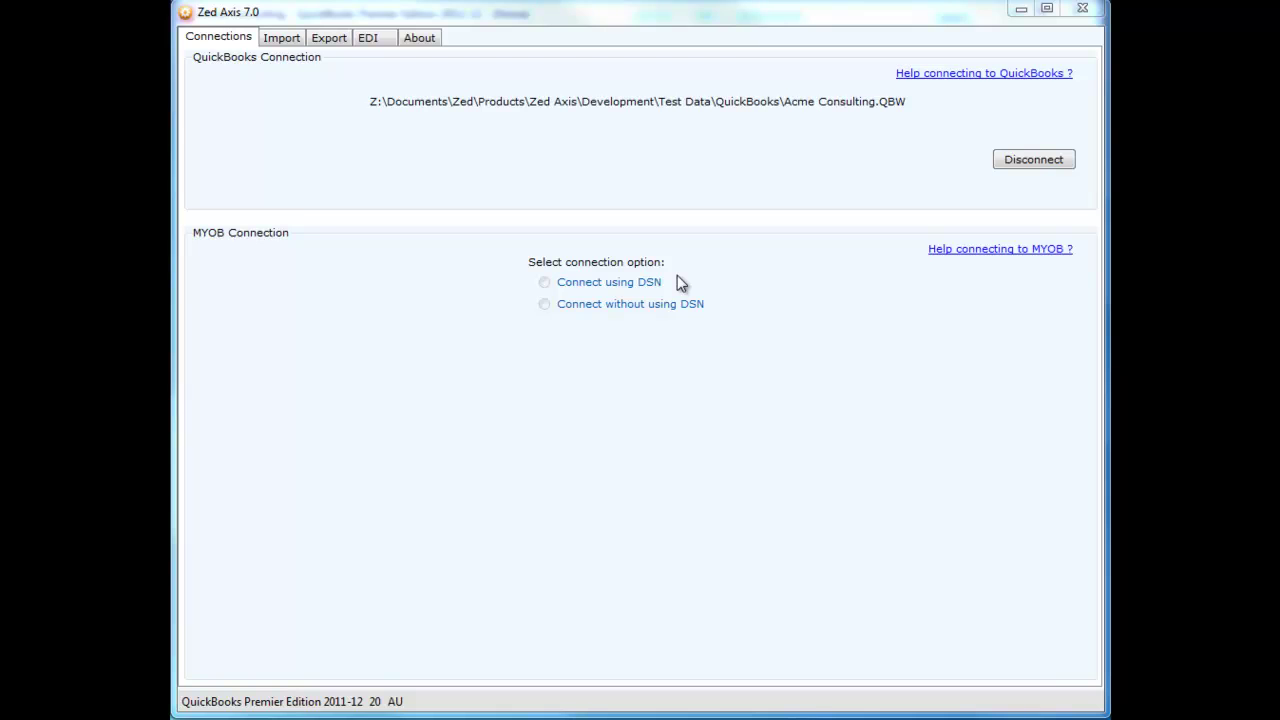
- Select Sample Credit Card Statement.qif as the import file, targeting the Visa Card Account
{"action": "left_click", "coordinate": [281, 38]}
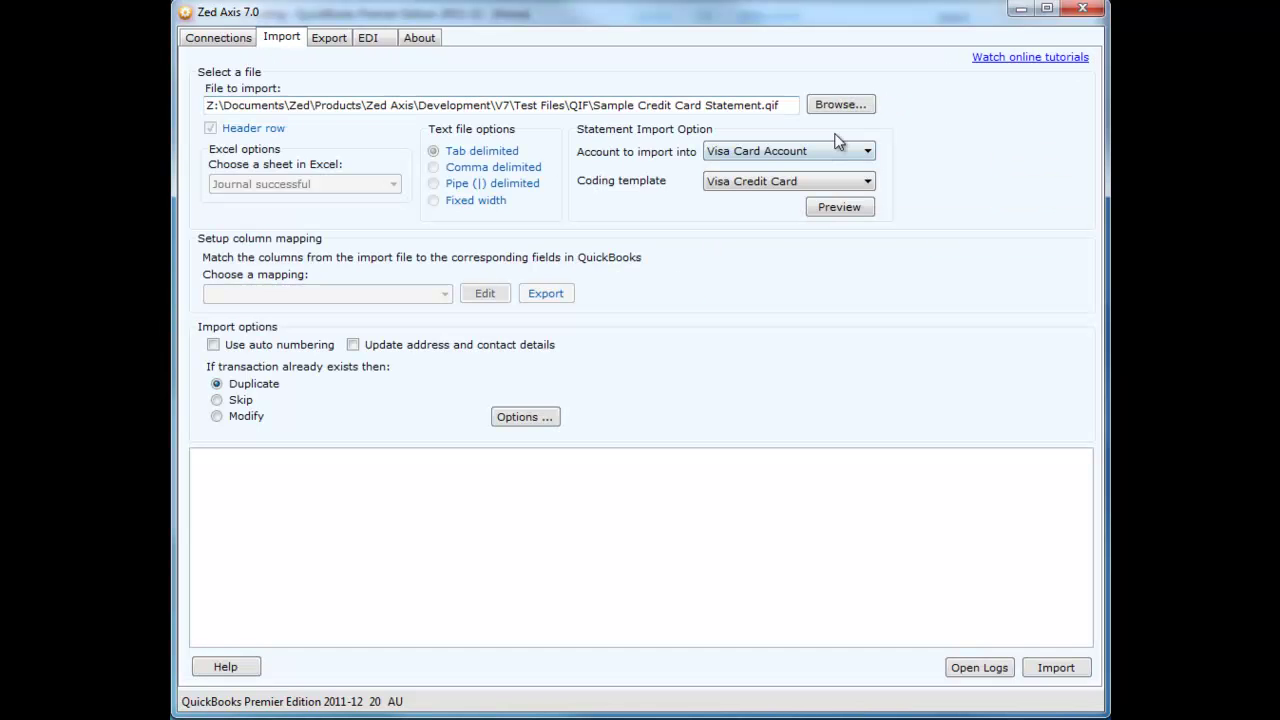
{"action": "left_click", "coordinate": [847, 102]}
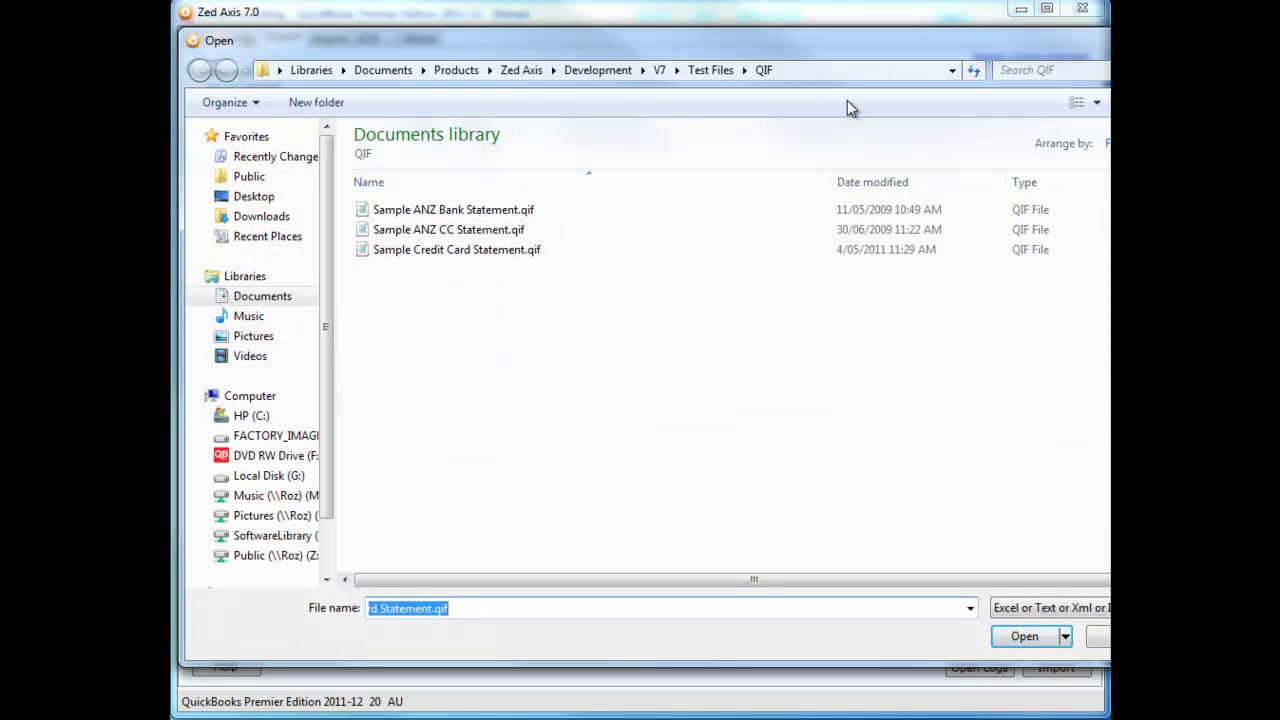
{"action": "double_click", "coordinate": [517, 250]}
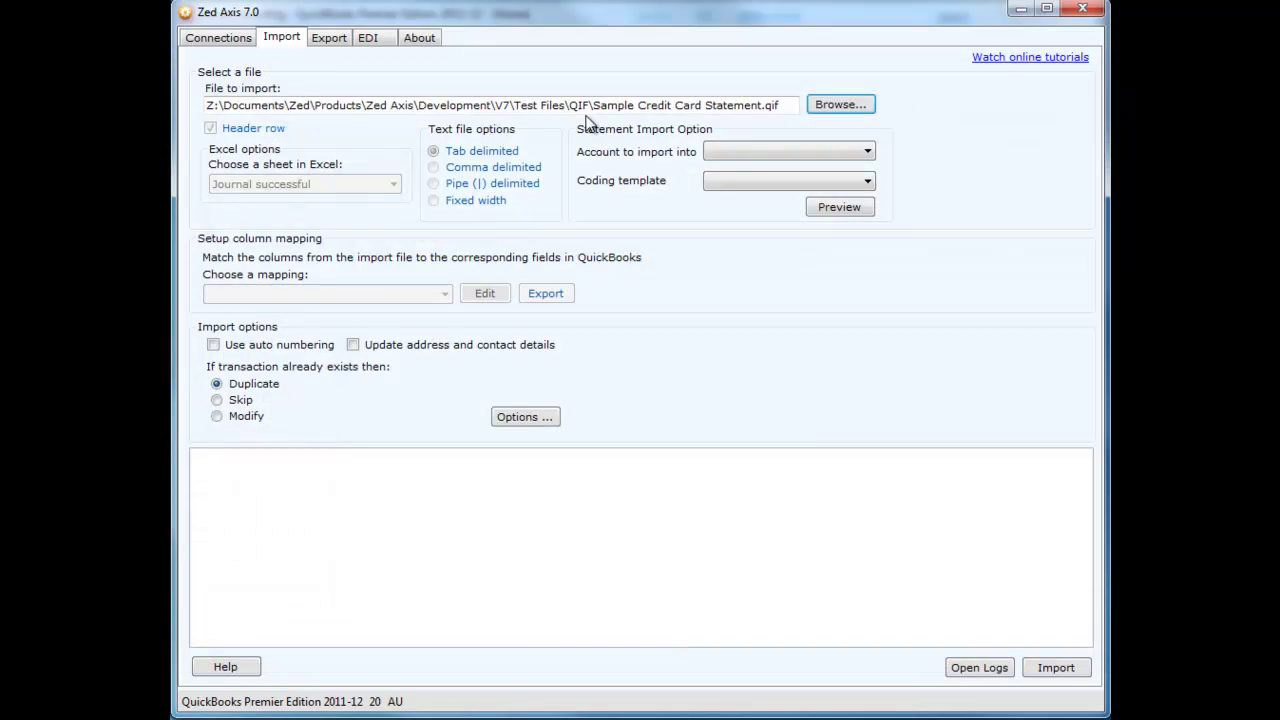
{"action": "left_click", "coordinate": [826, 158]}
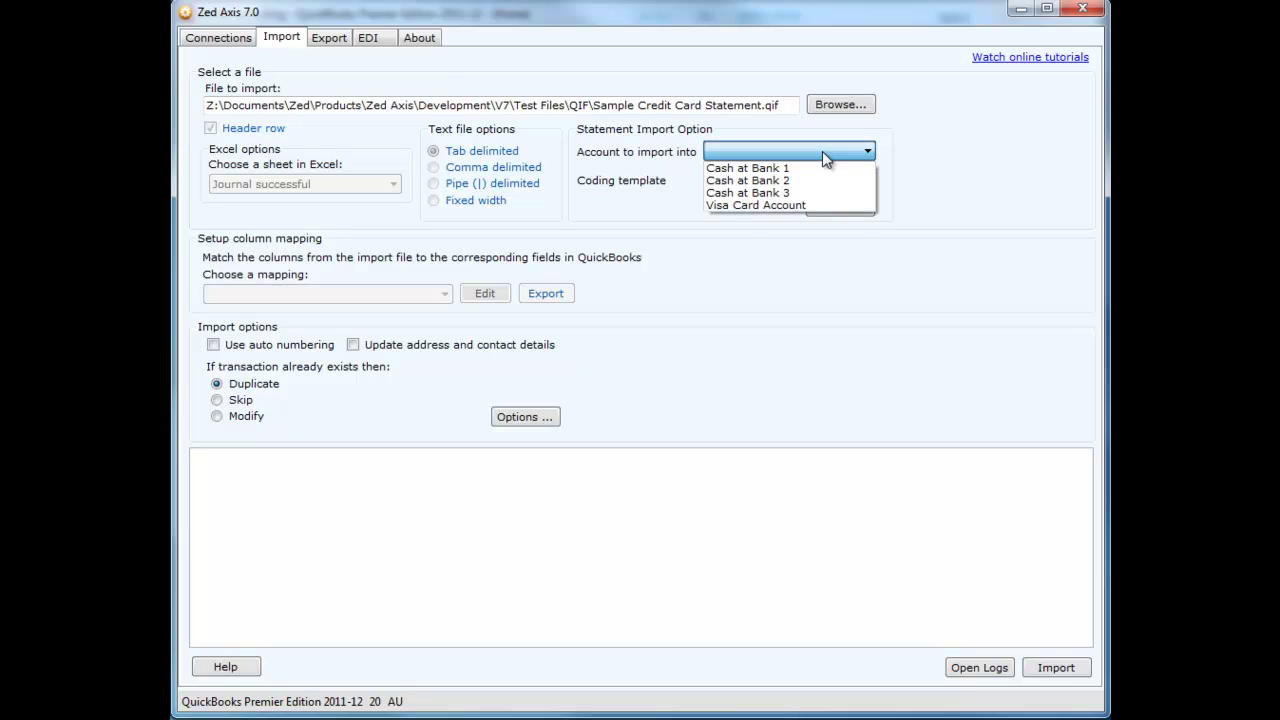
{"action": "left_click", "coordinate": [824, 205]}
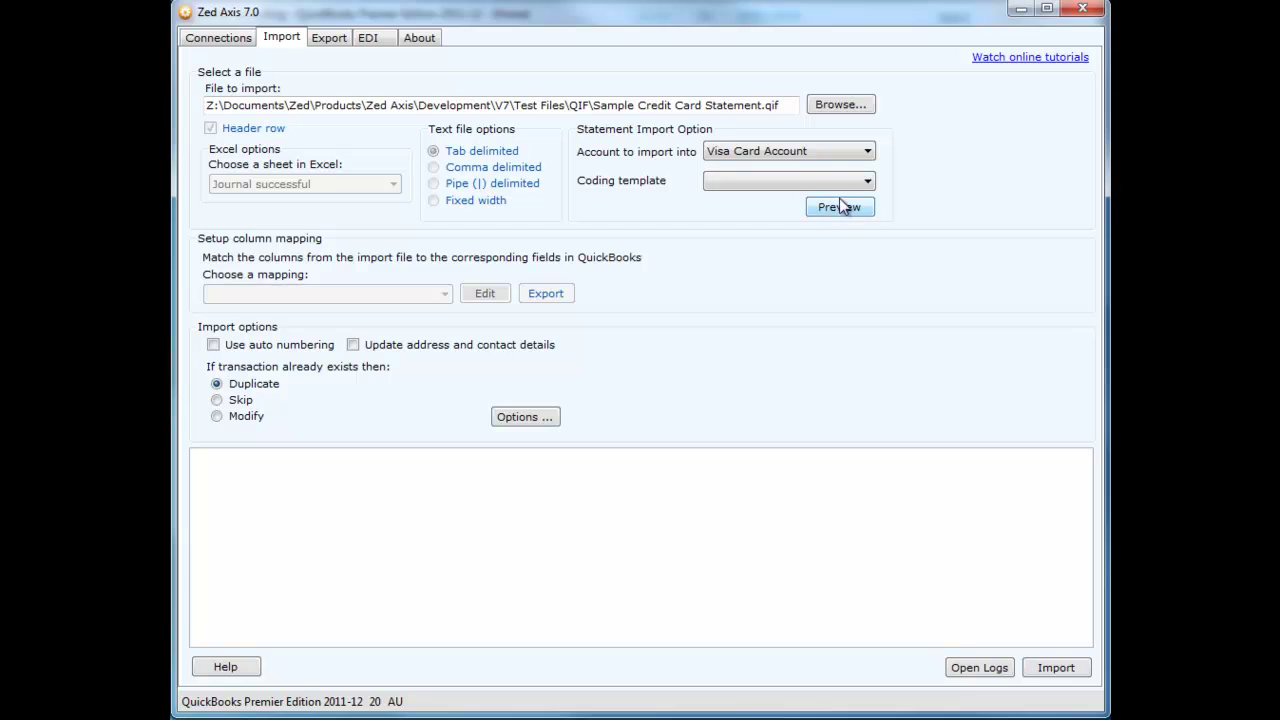
- Preview the statement coded with the Visa Credit Card template, narrowing Ref and widening Payee
{"action": "left_click", "coordinate": [868, 182]}
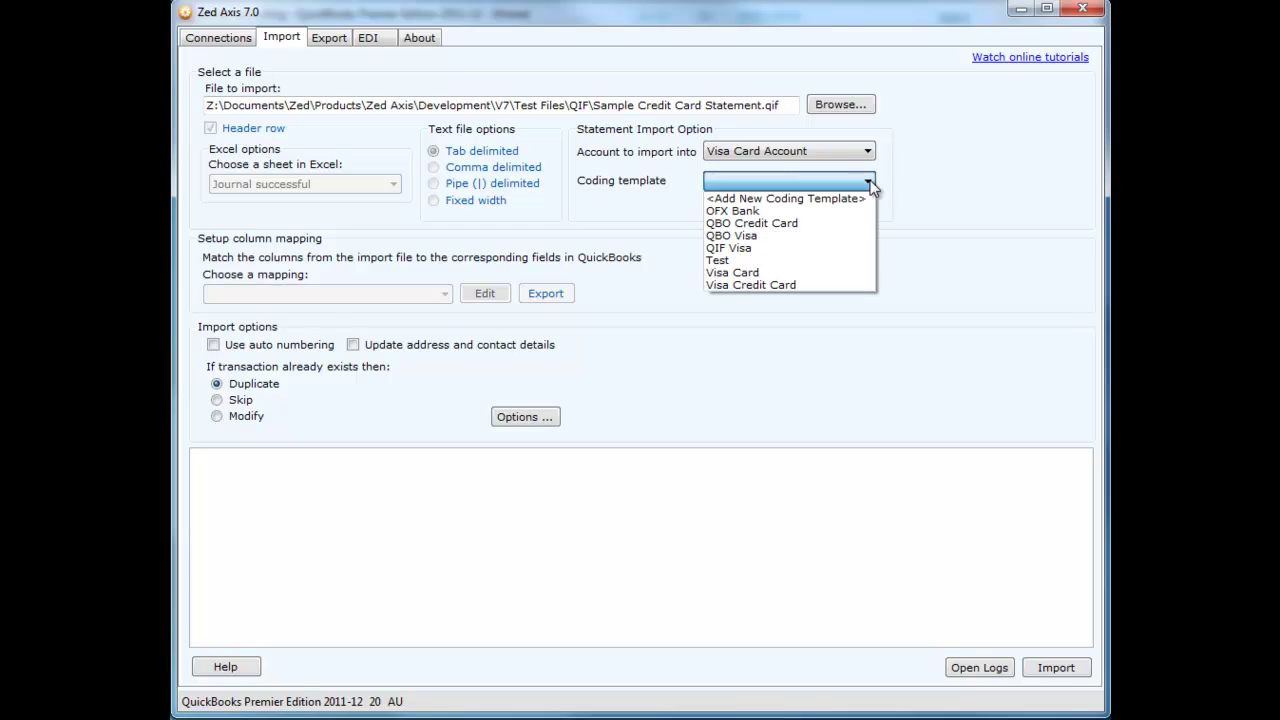
{"action": "left_click", "coordinate": [843, 285]}
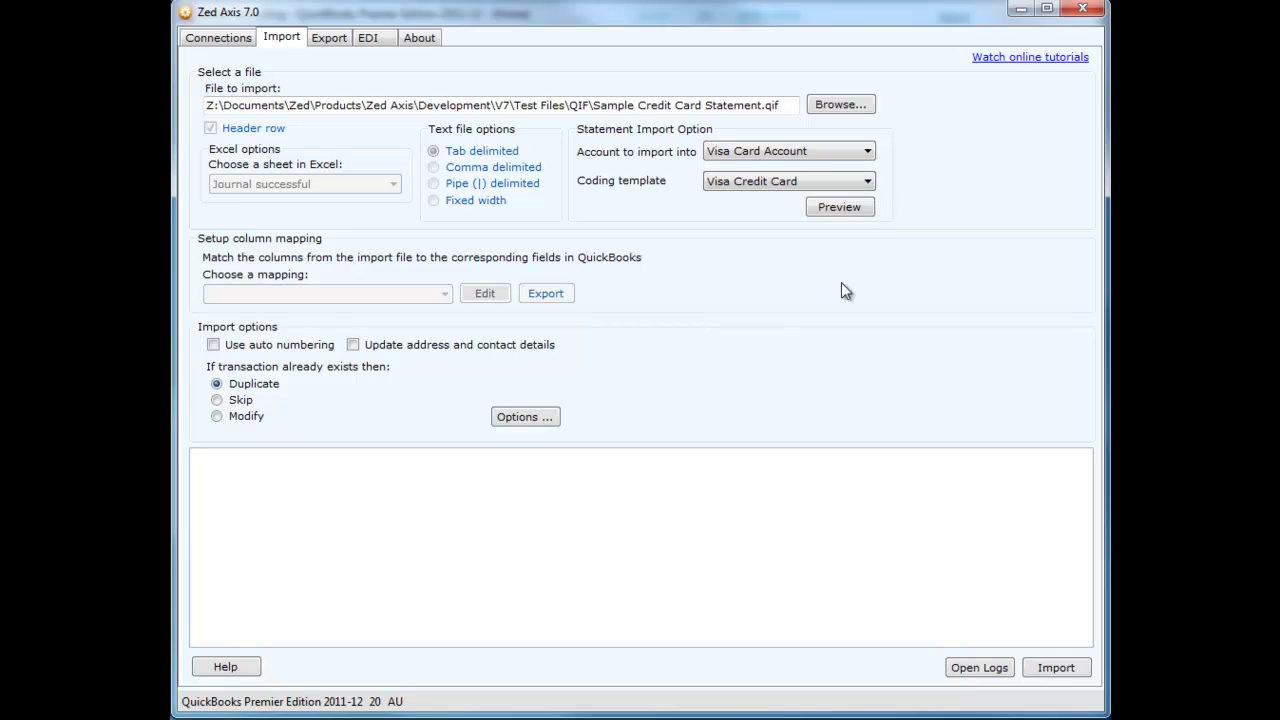
{"action": "left_click", "coordinate": [843, 209]}
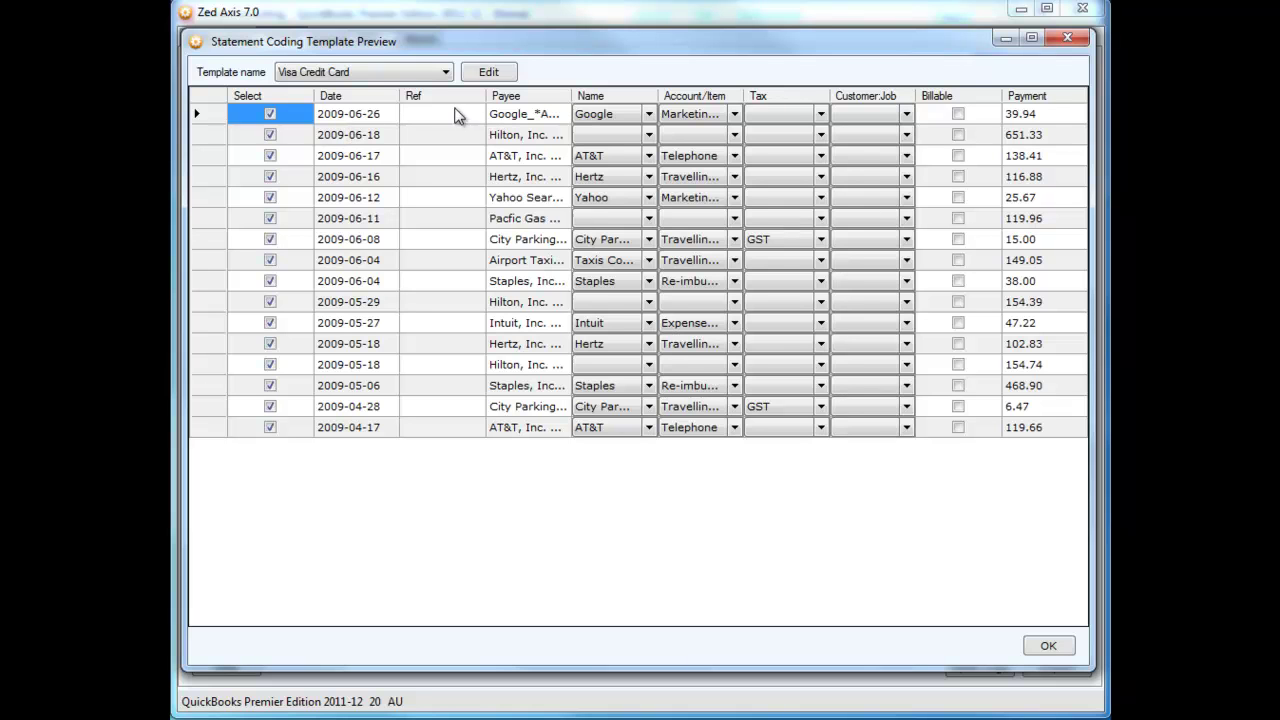
{"action": "left_click_drag", "start_coordinate": [483, 96], "coordinate": [445, 97]}
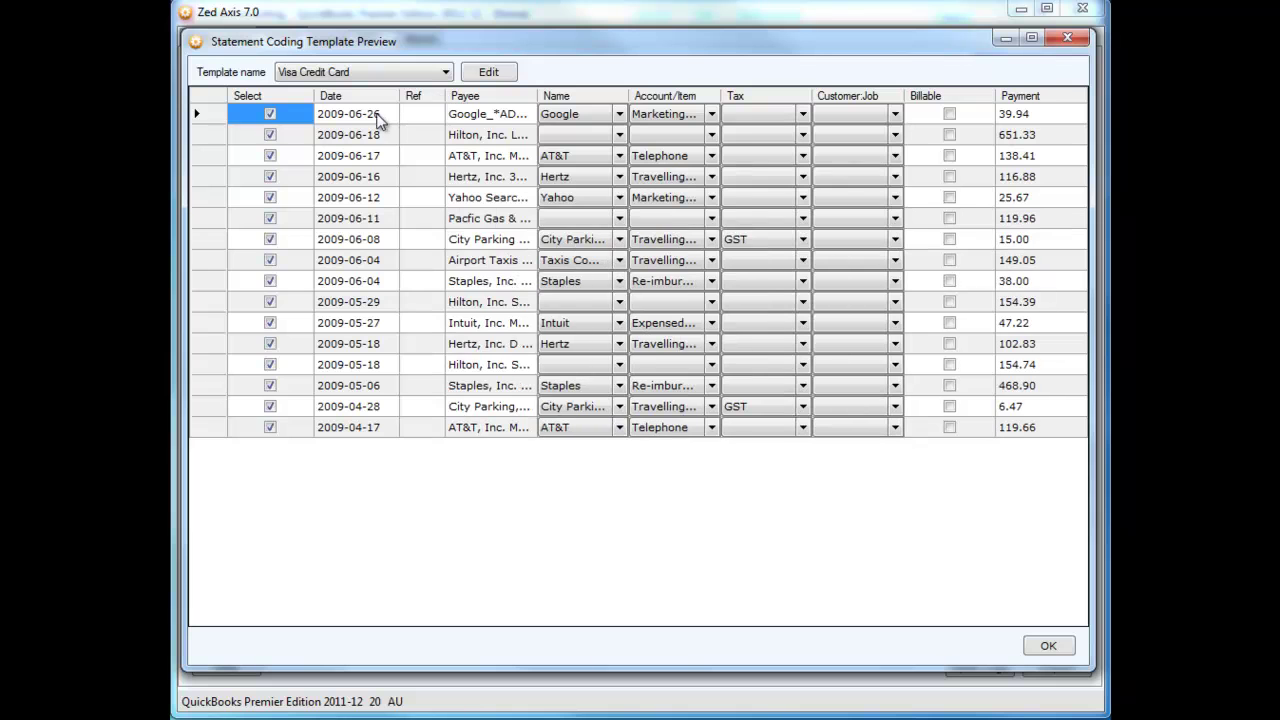
{"action": "left_click_drag", "start_coordinate": [537, 95], "coordinate": [583, 92]}
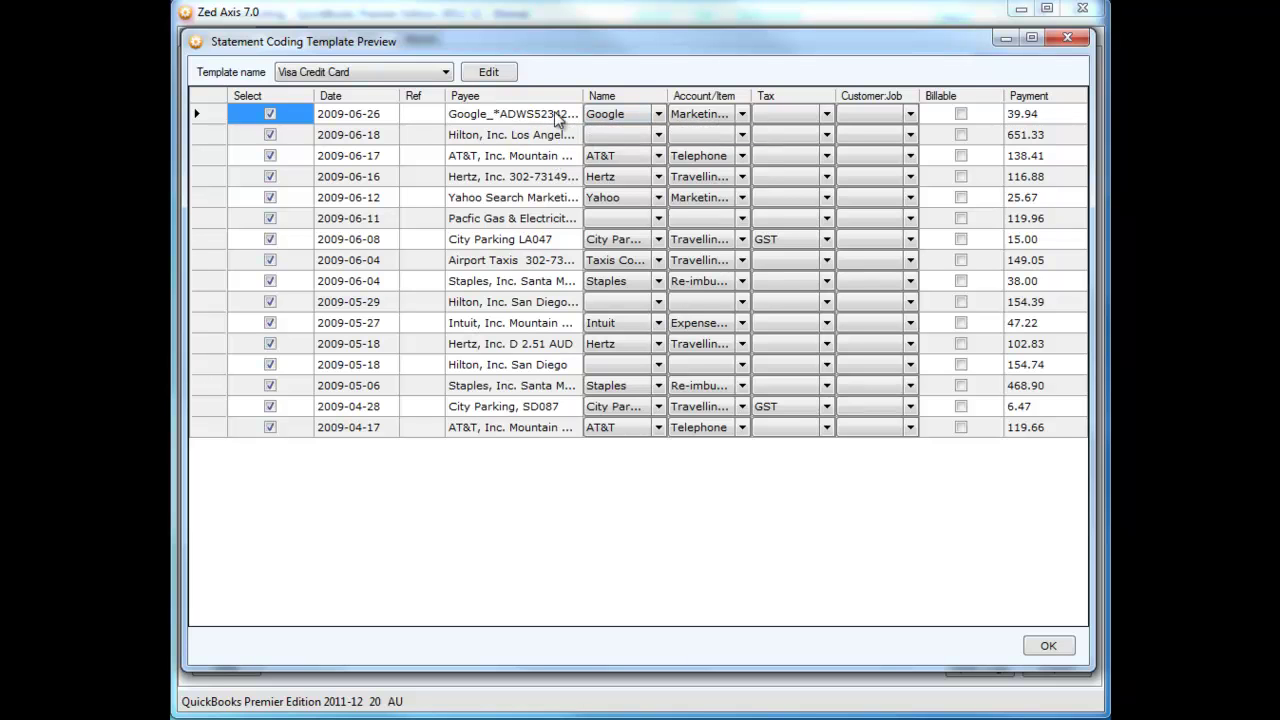
{"action": "left_click", "coordinate": [488, 73]}
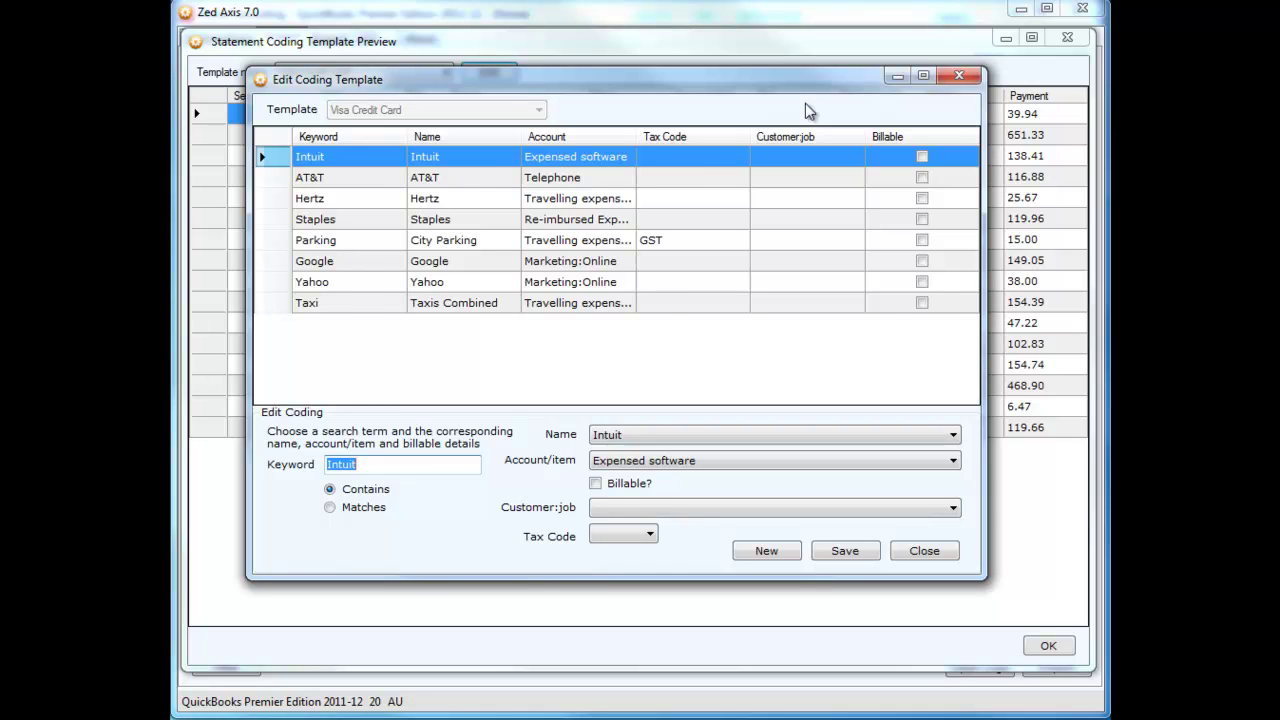
{"action": "left_click", "coordinate": [958, 75]}
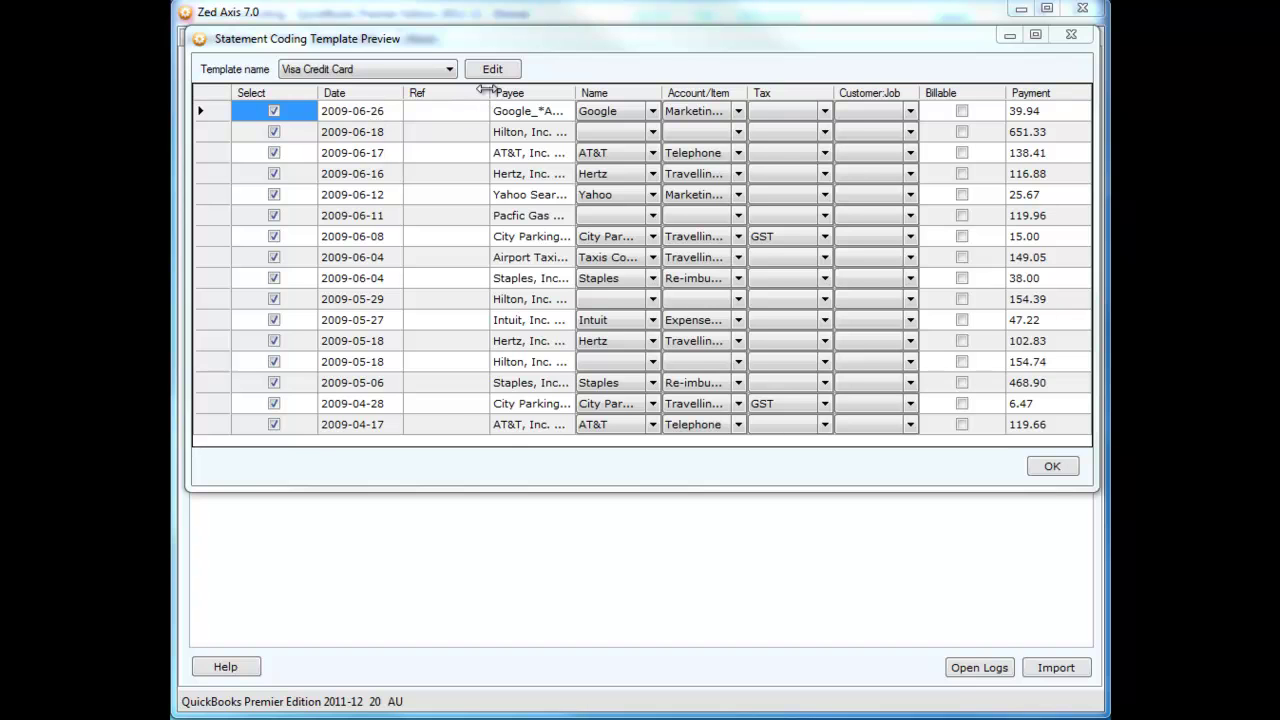
- Widen the Payee and Account/Item preview columns, then open the Visa Credit Card template's rules
{"action": "left_click_drag", "start_coordinate": [489, 89], "coordinate": [442, 90]}
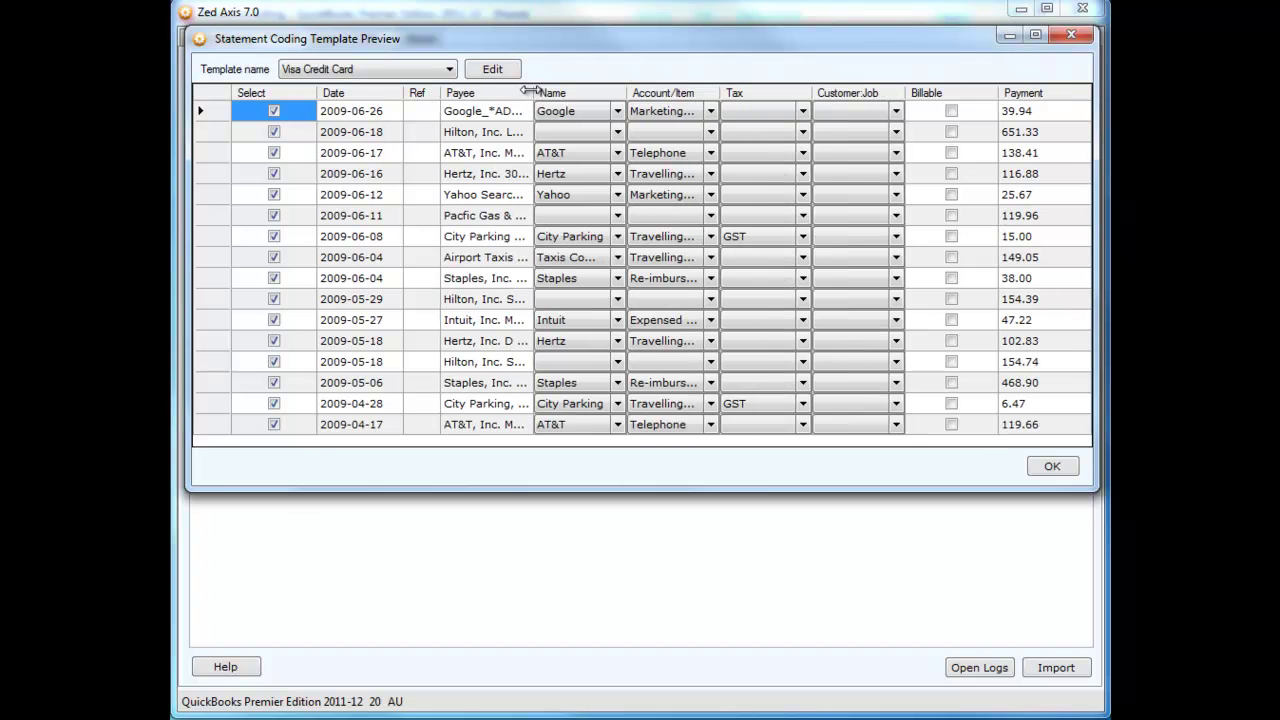
{"action": "left_click_drag", "start_coordinate": [530, 90], "coordinate": [589, 90]}
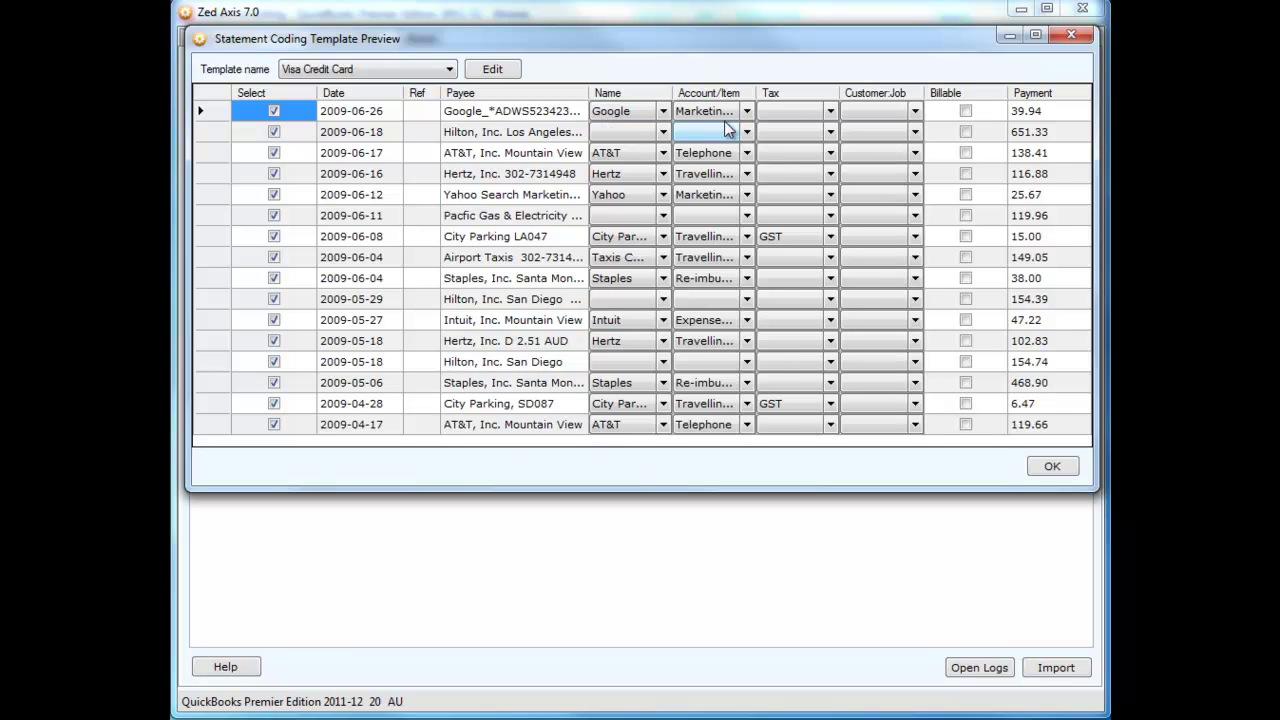
{"action": "left_click_drag", "start_coordinate": [752, 93], "coordinate": [783, 93]}
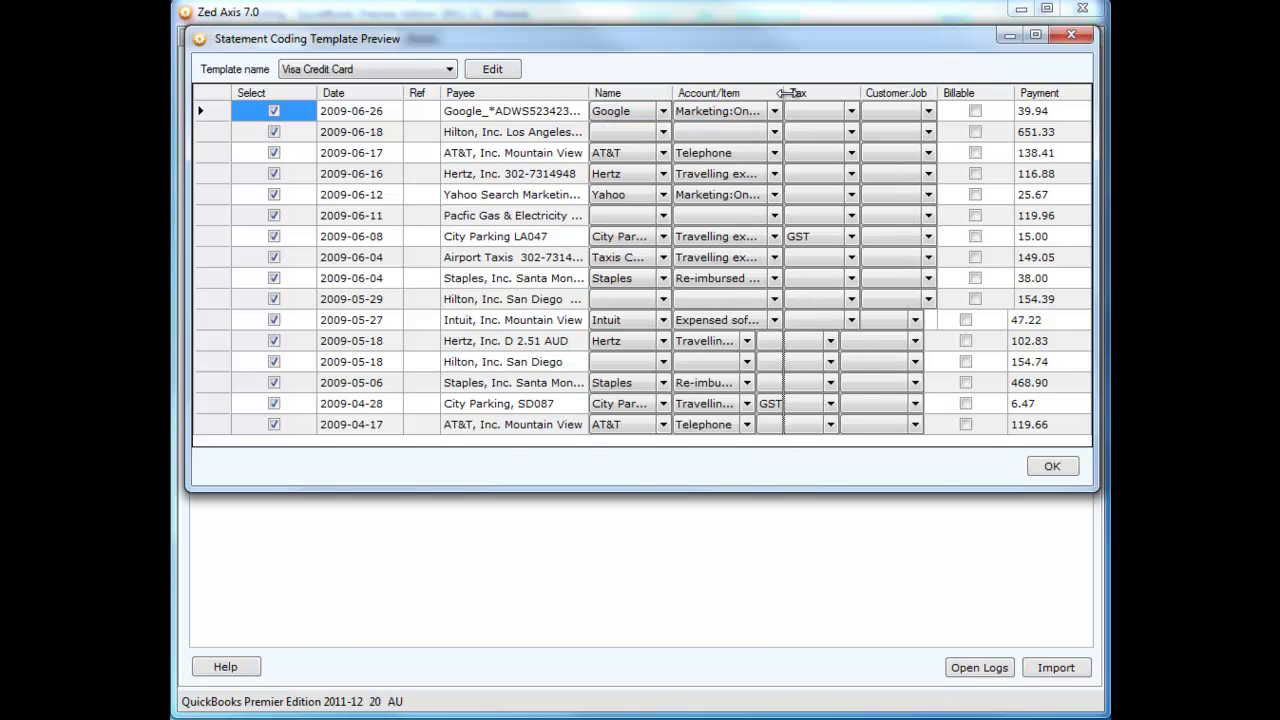
{"action": "double_click", "coordinate": [914, 134]}
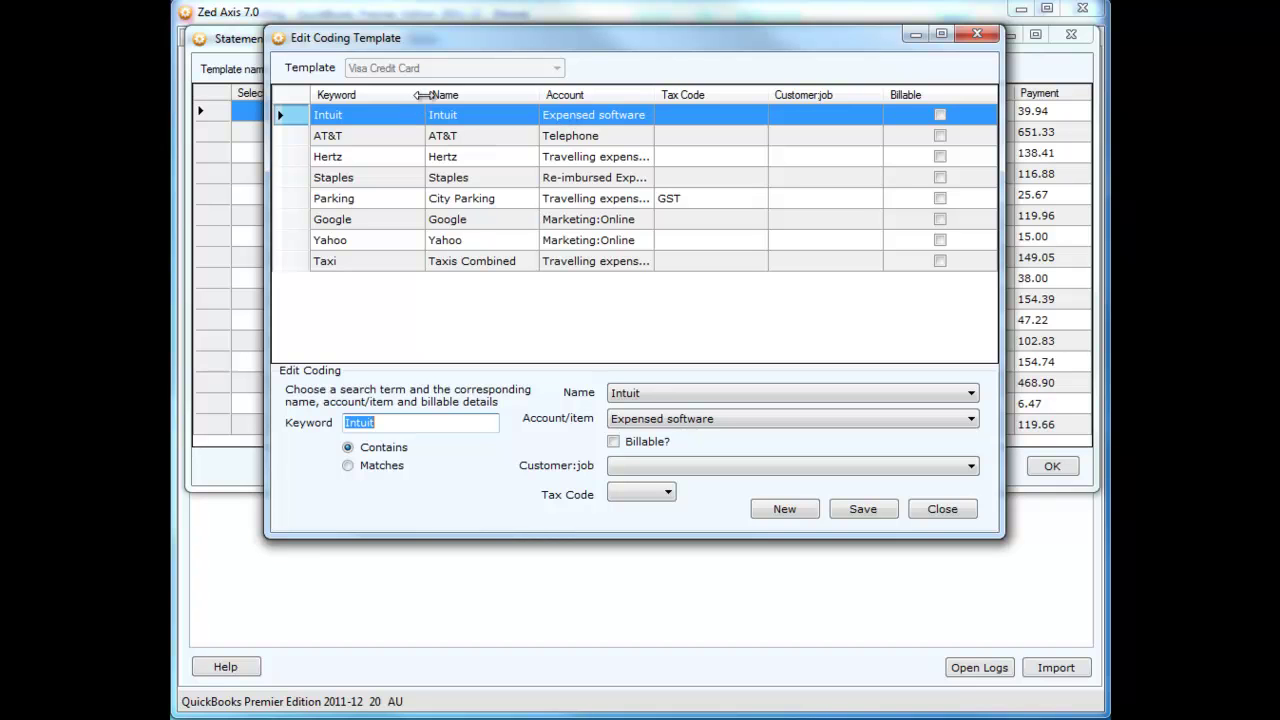
- Narrow the Keyword column in the Edit Coding Template rules list
{"action": "left_click_drag", "start_coordinate": [425, 95], "coordinate": [379, 95]}
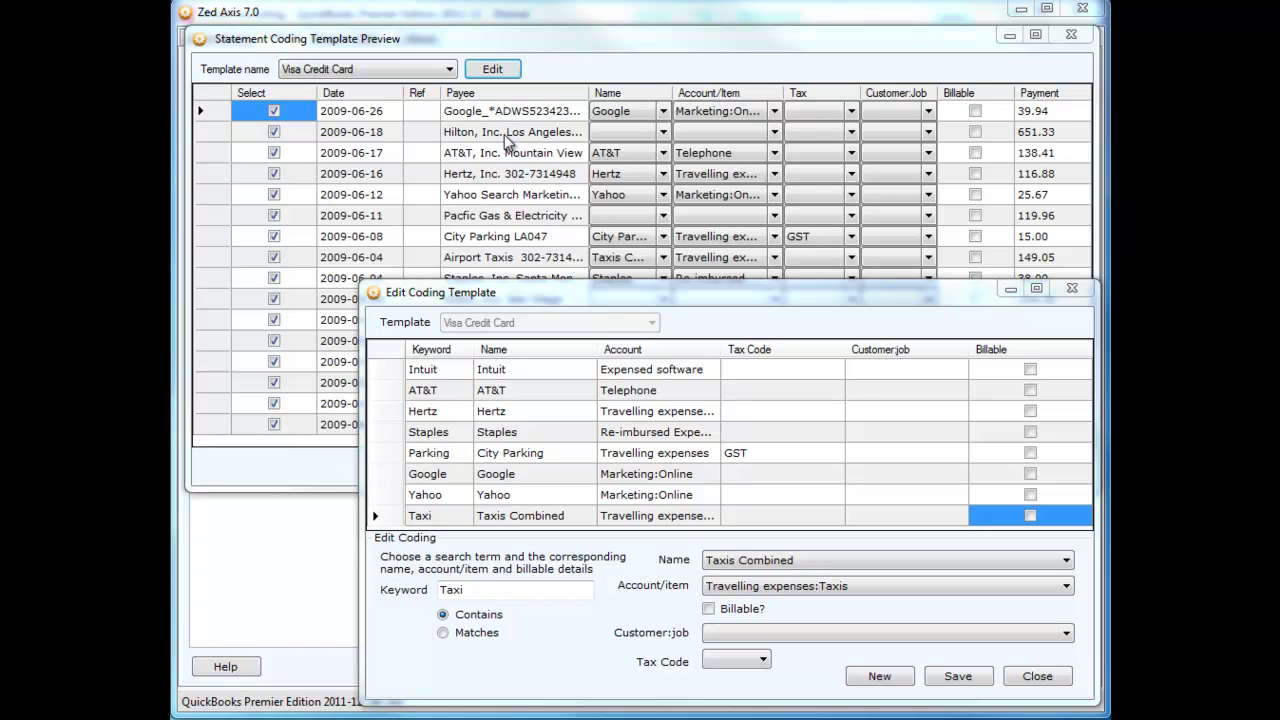
- Add a keyword rule Hilton → Hilton Hotels, Travelling expenses, then close the template editor
{"action": "left_click", "coordinate": [472, 589]}
{"action": "left_click_drag", "start_coordinate": [472, 589], "coordinate": [437, 588]}
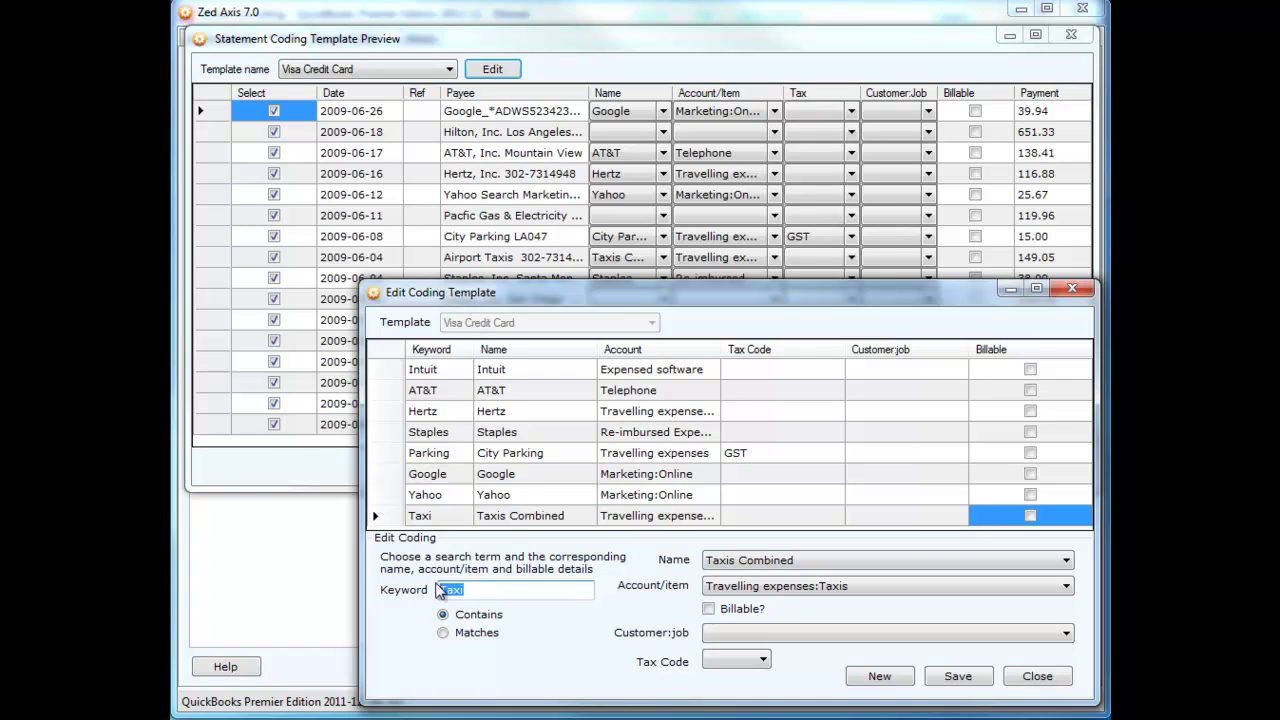
{"action": "type", "text": "Hilton"}
{"action": "left_click", "coordinate": [790, 562]}
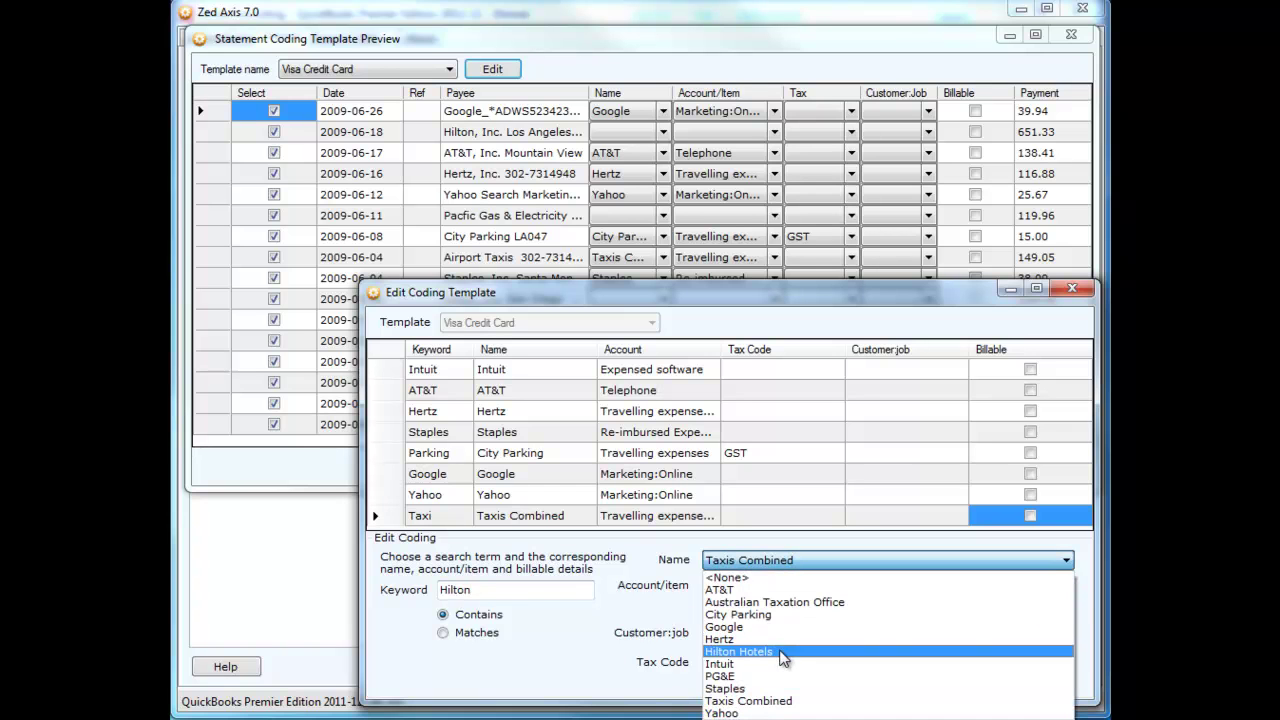
{"action": "left_click", "coordinate": [790, 651]}
{"action": "left_click", "coordinate": [820, 588]}
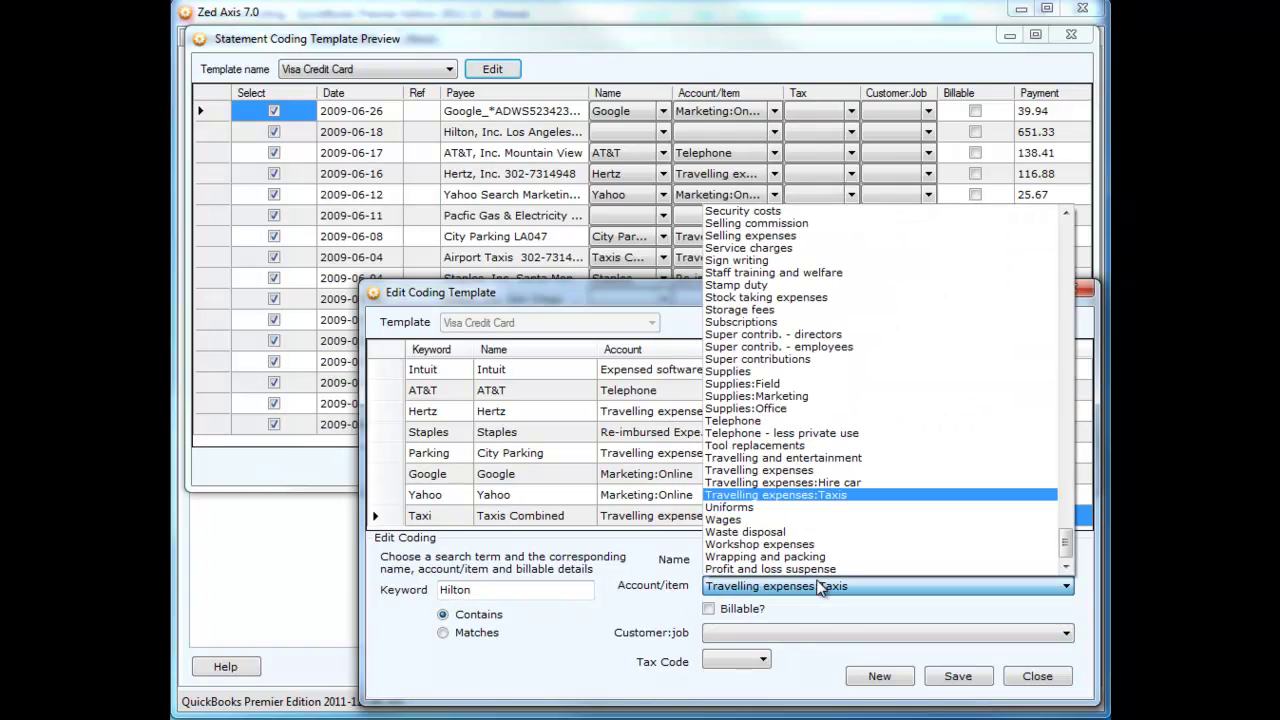
{"action": "left_click", "coordinate": [807, 470]}
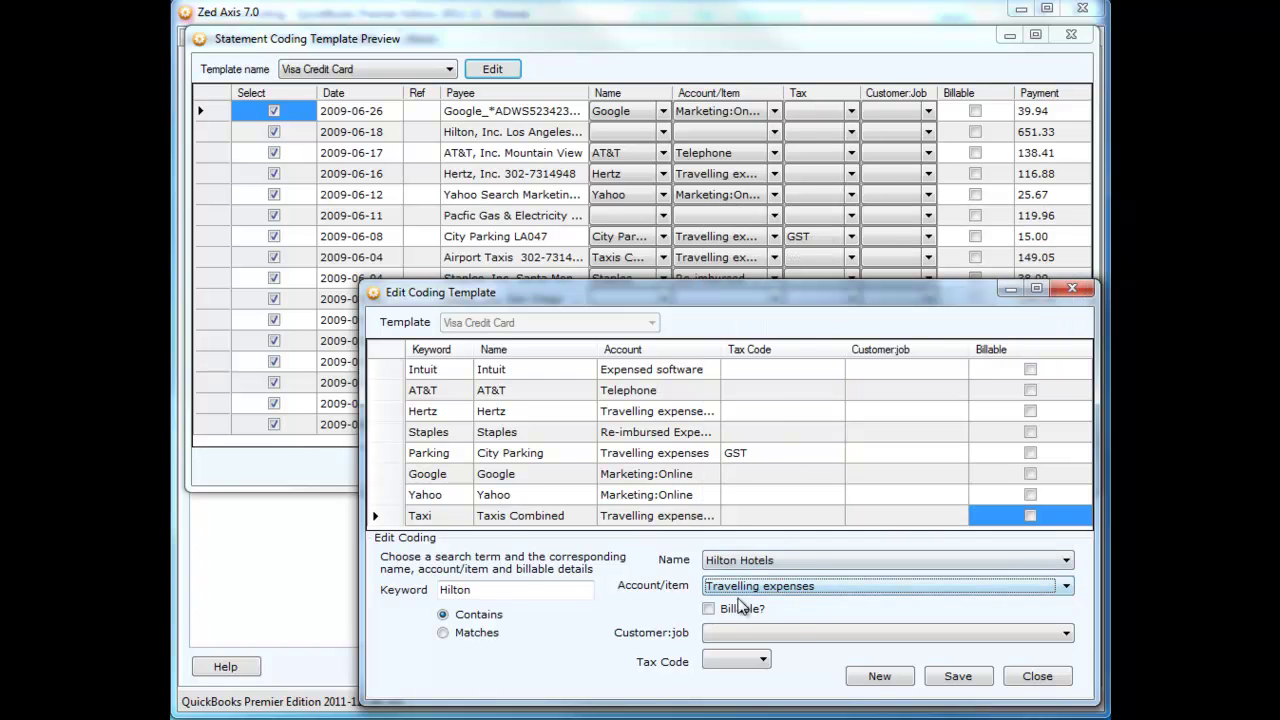
{"action": "left_click", "coordinate": [879, 676]}
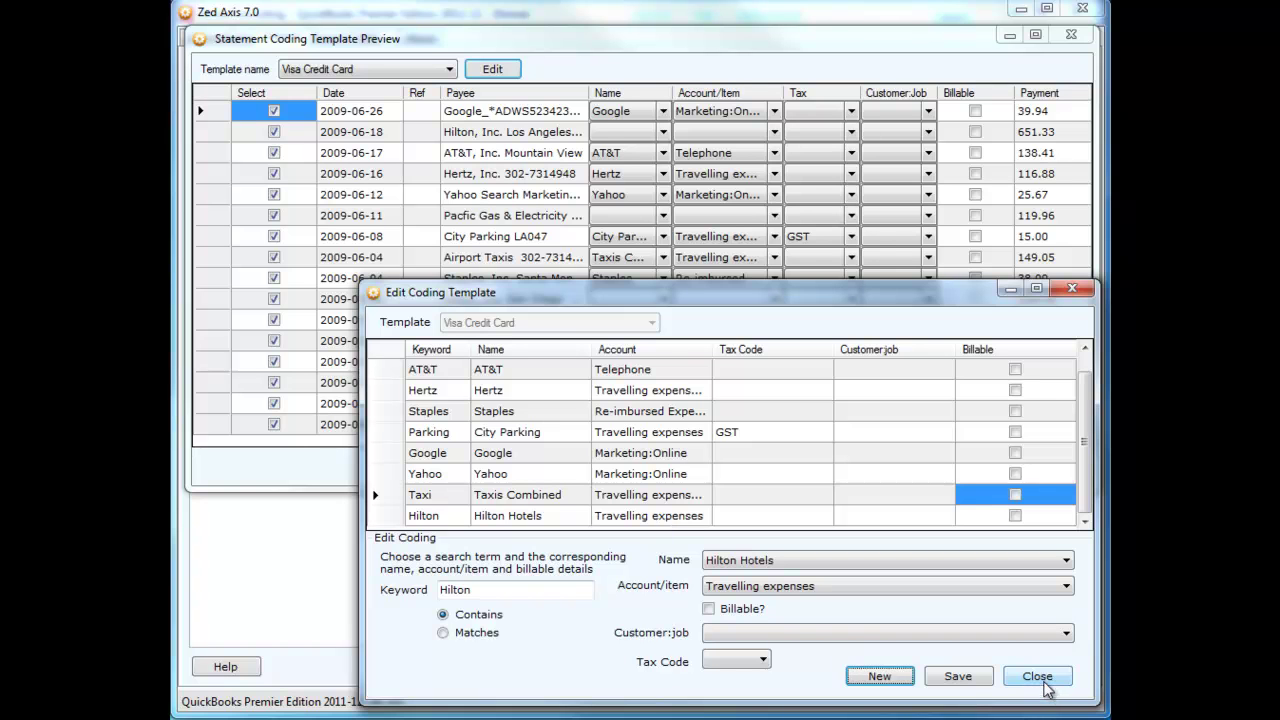
{"action": "left_click", "coordinate": [1043, 684]}
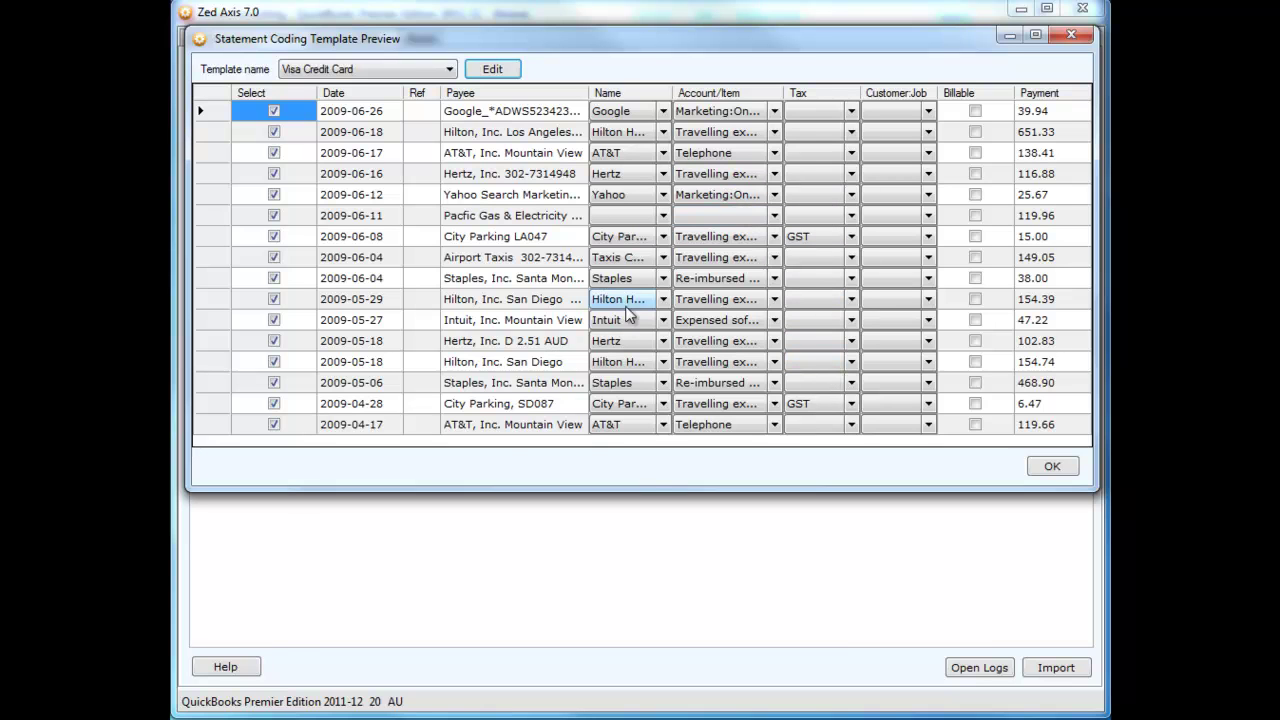
- Code the 2009-06-11 transaction to PG&E and accept the preview
{"action": "left_click", "coordinate": [663, 219]}
{"action": "left_click", "coordinate": [663, 219]}
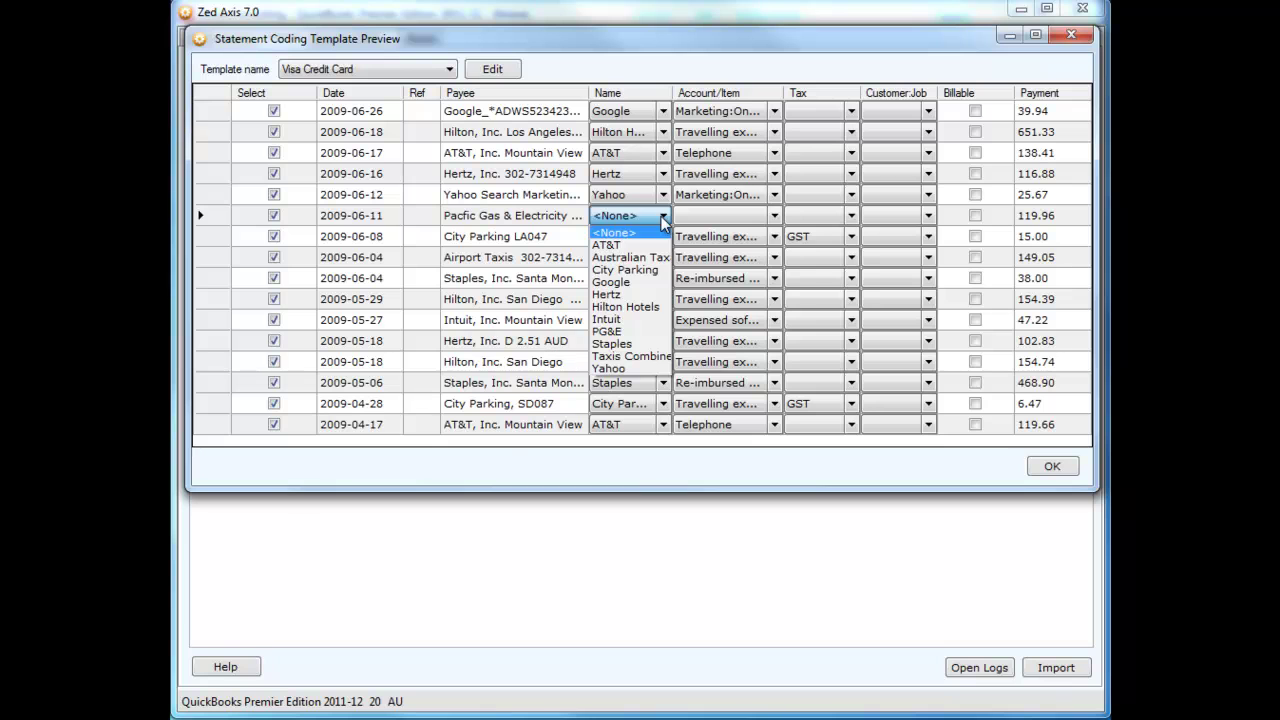
{"action": "left_click", "coordinate": [612, 331]}
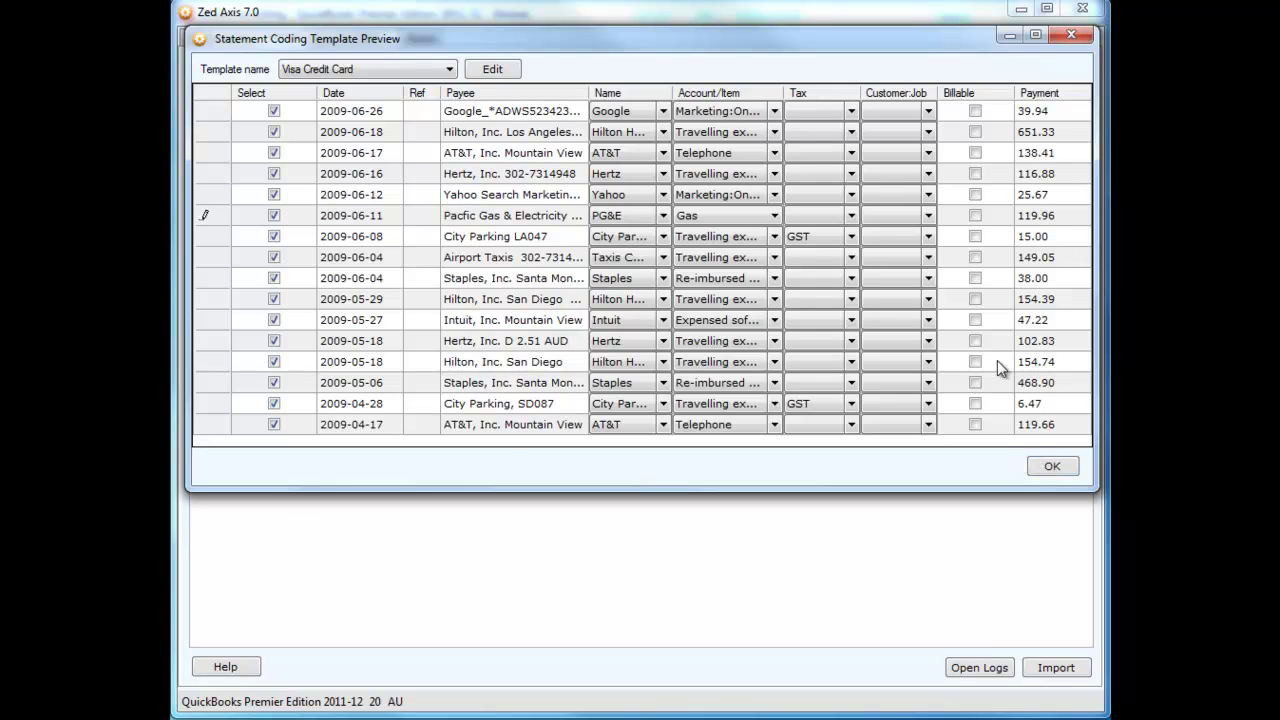
{"action": "left_click", "coordinate": [900, 196]}
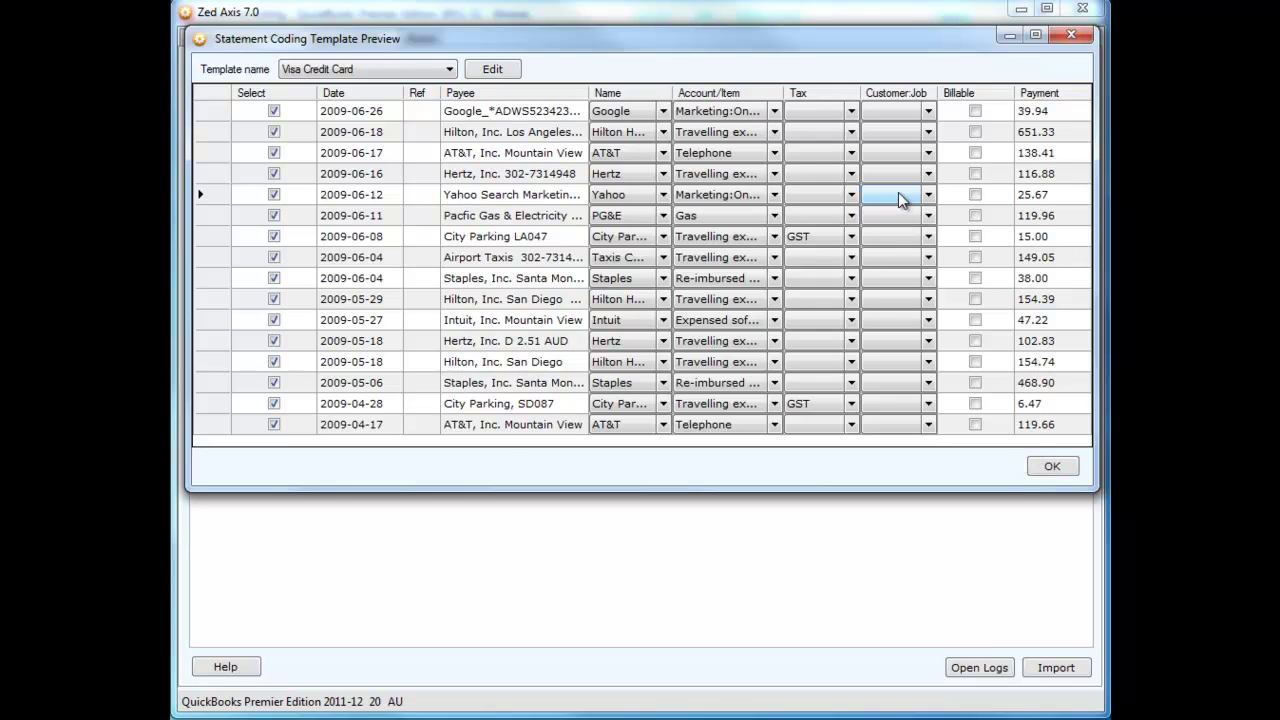
{"action": "left_click", "coordinate": [1052, 466]}
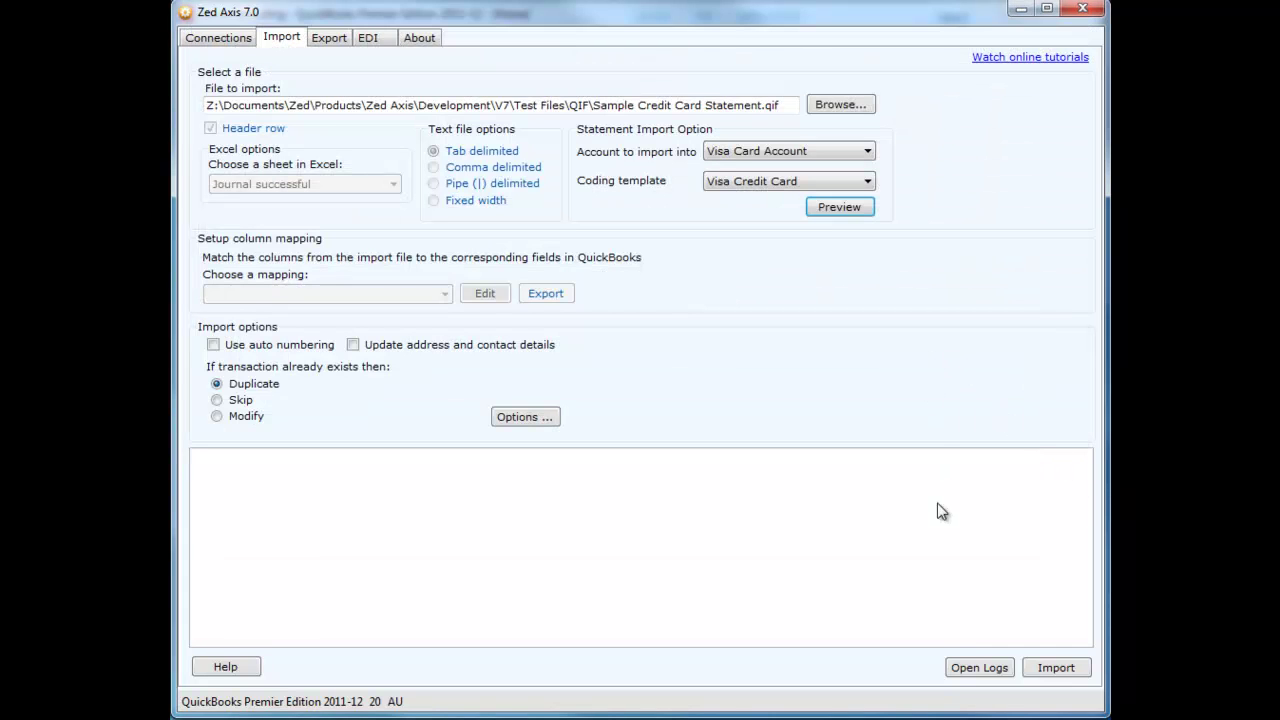
- Import the coded statement into QuickBooks and dismiss the 16-added, 0-error summary
{"action": "left_click", "coordinate": [1066, 668]}
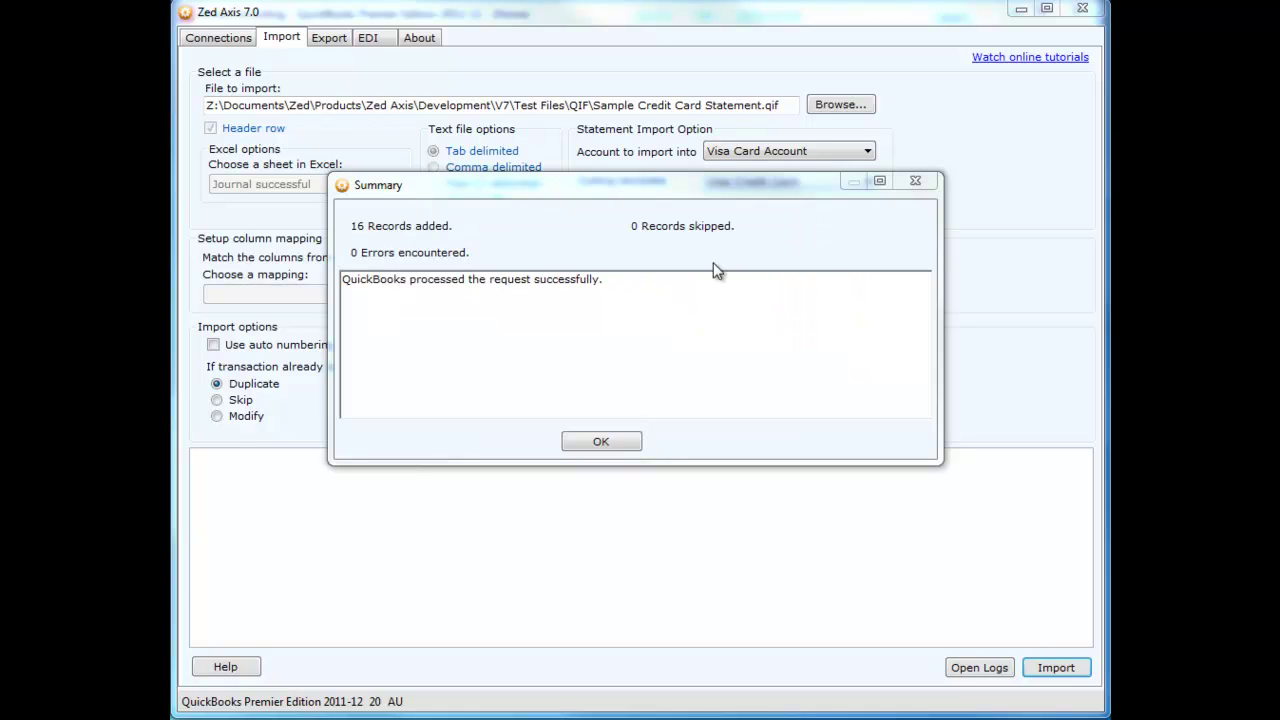
{"action": "left_click", "coordinate": [632, 443]}
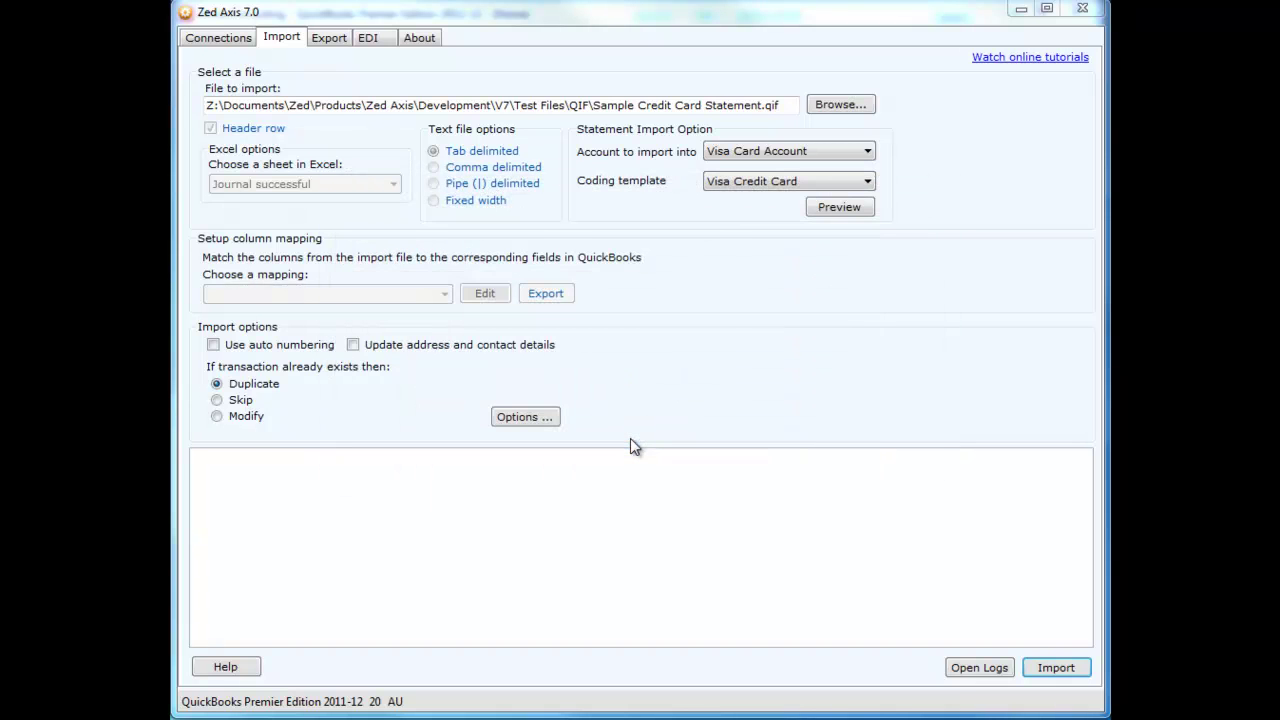
- In QuickBooks, show the Supplier Centre's Credit Card Activities list
{"action": "key", "text": "alt+Tab"}
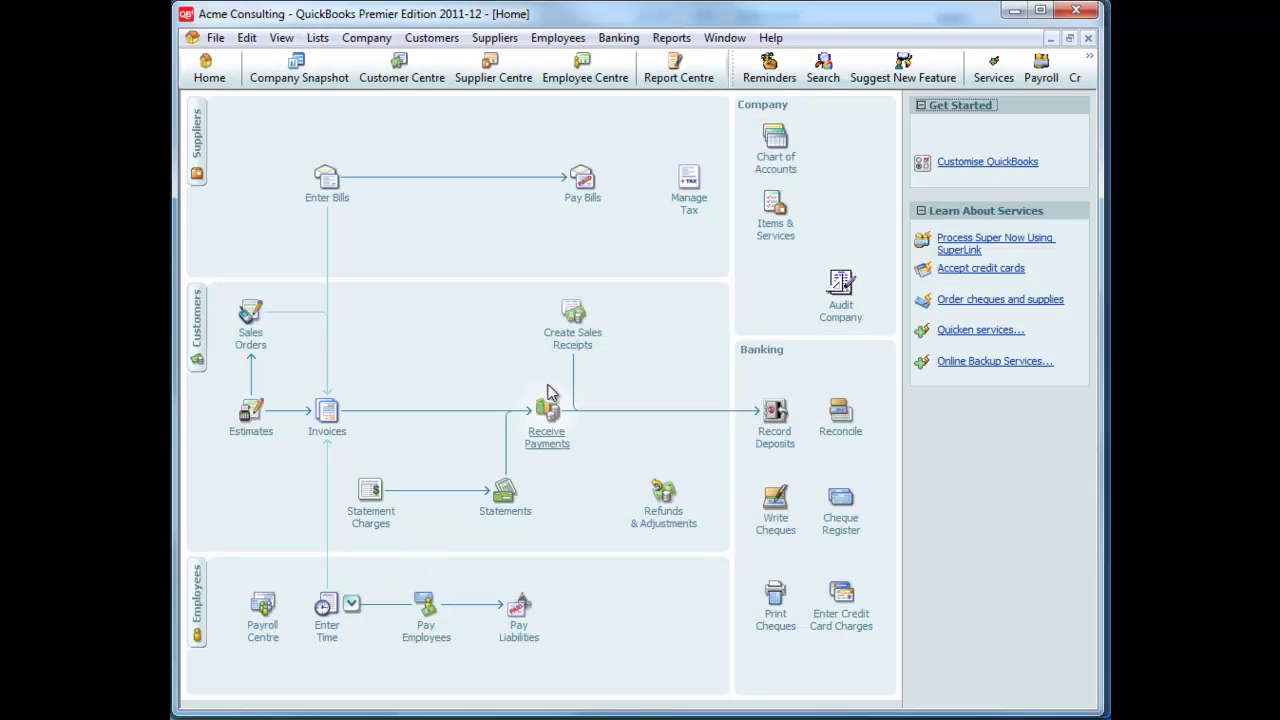
{"action": "left_click", "coordinate": [495, 70]}
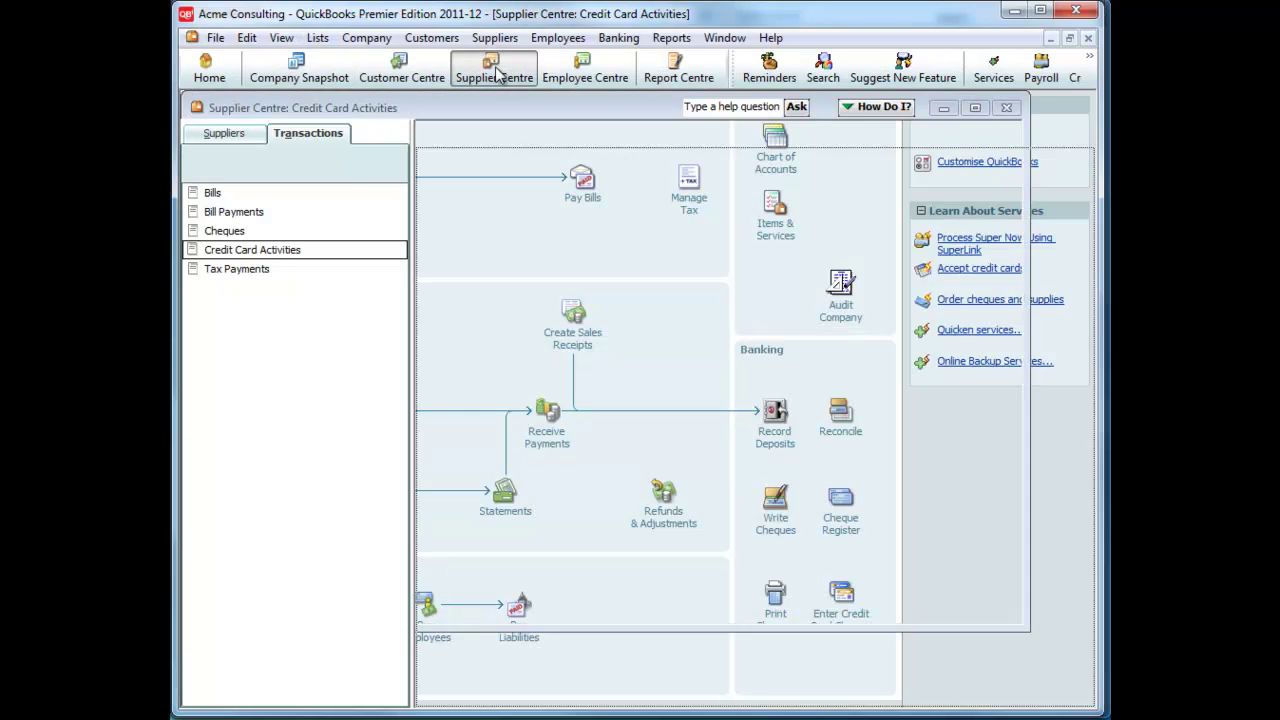